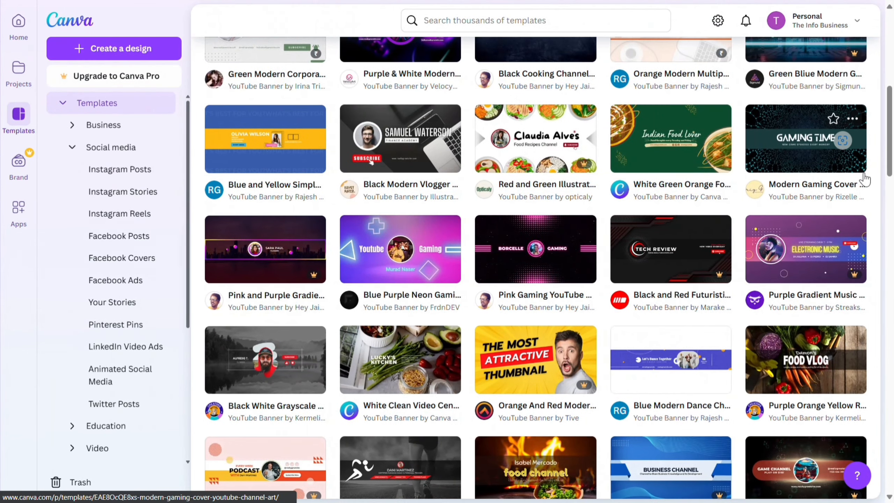
# Browse the galleries of YouTube banner and business card templates.
pyautogui.scroll(-1, 864, 179)
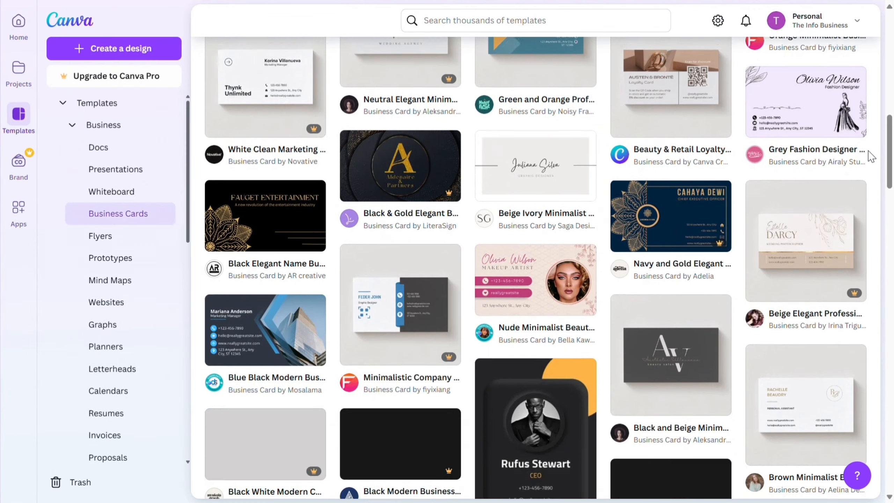
pyautogui.scroll(-5, 869, 155)
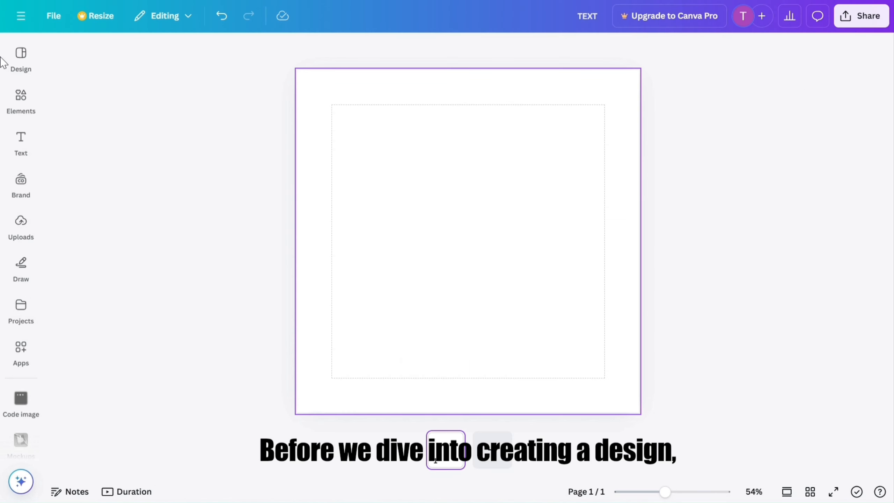
# Browse the ready-made templates offered for the blank square design in the editor.
pyautogui.click(22, 53)
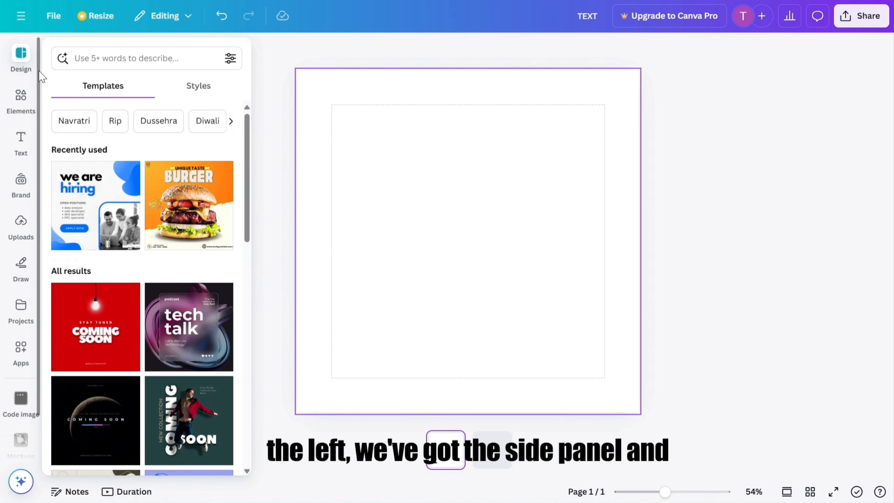
pyautogui.scroll(-10, 186, 179)
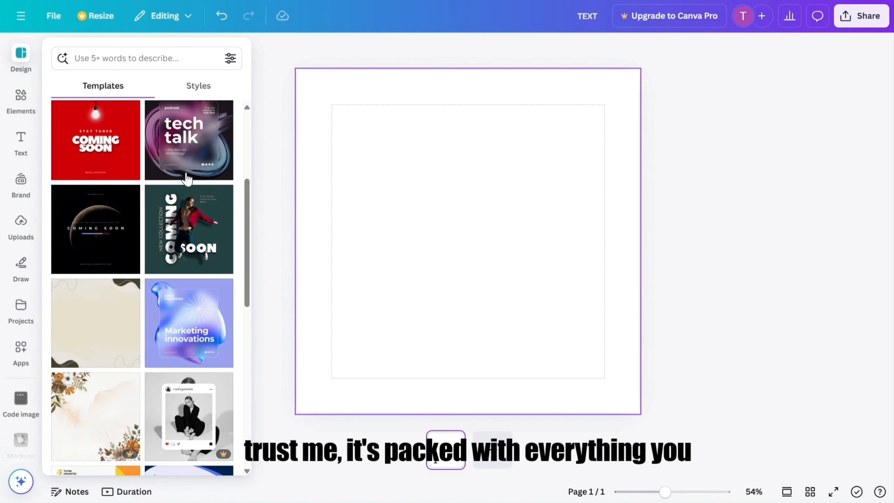
pyautogui.scroll(-11, 187, 179)
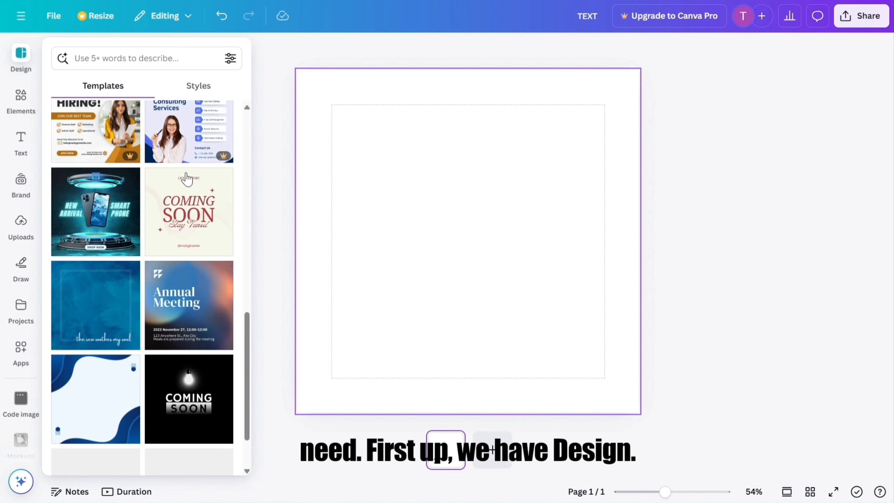
pyautogui.scroll(-10, 186, 179)
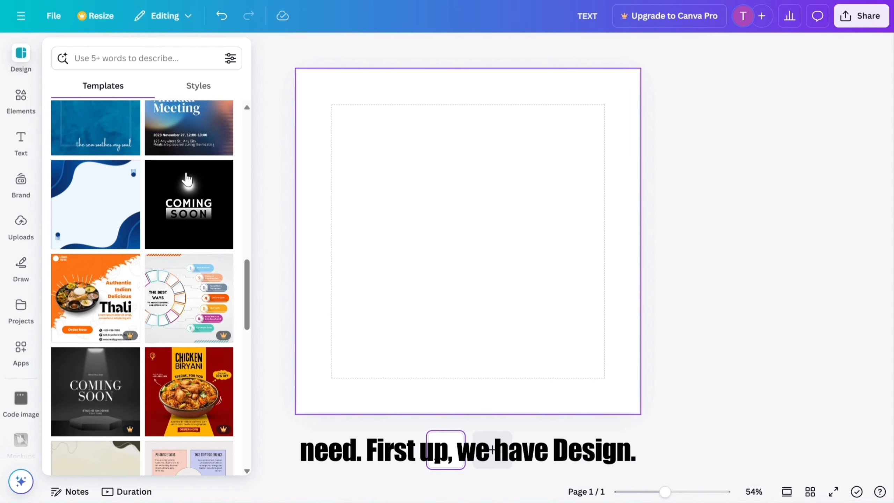
pyautogui.scroll(-3, 186, 179)
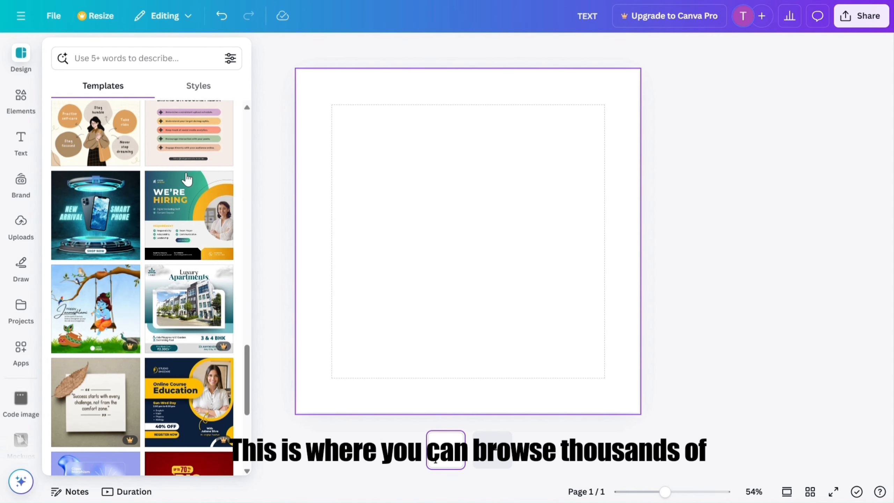
pyautogui.scroll(-2, 186, 179)
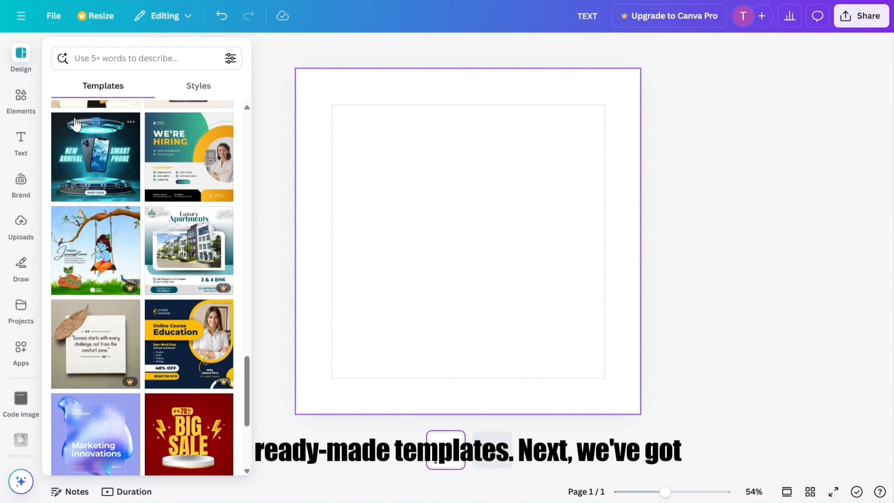
# Look through the elements library, including its shapes, graphics and search categories.
pyautogui.click(20, 100)
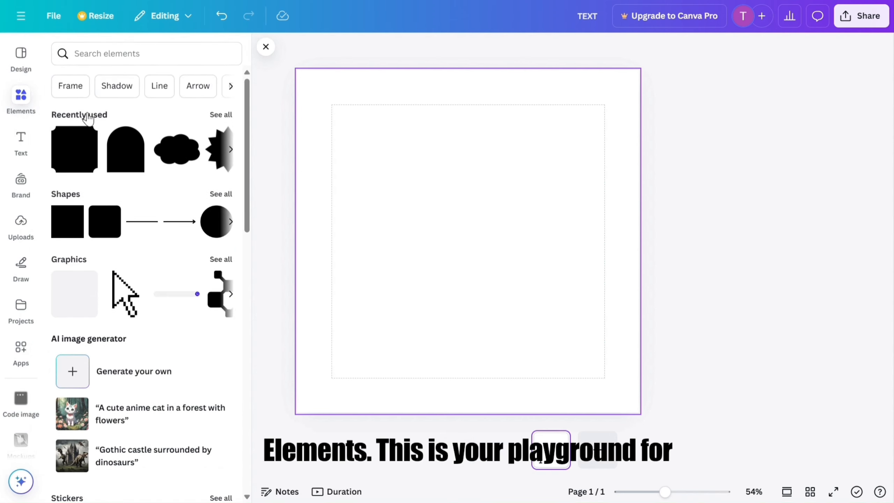
pyautogui.scroll(-3, 116, 155)
pyautogui.scroll(3, 116, 155)
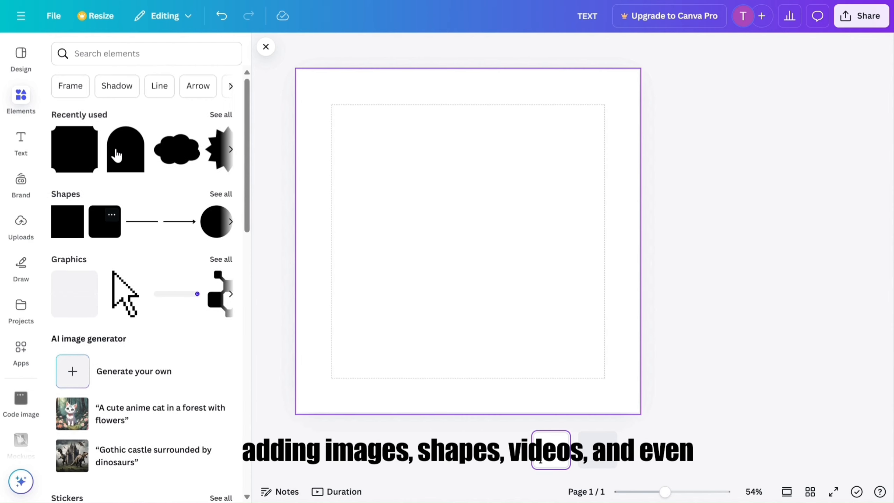
pyautogui.click(139, 53)
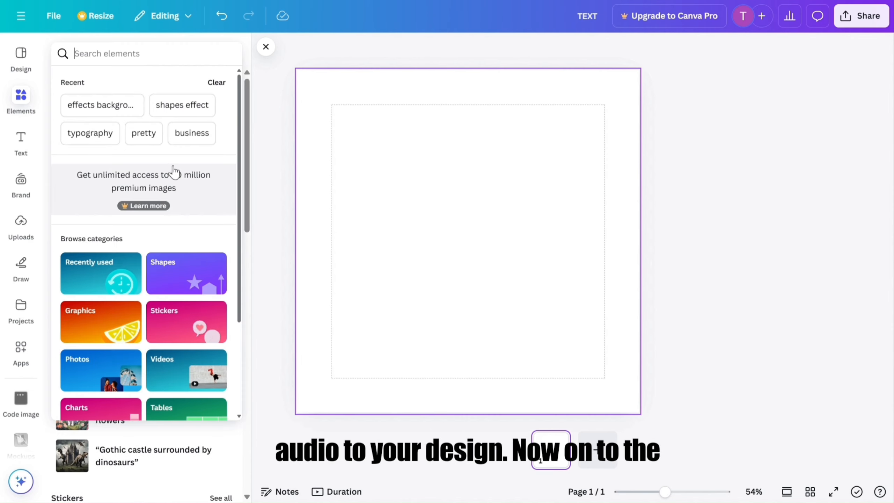
# Browse the default text styles and the ready-made font combinations.
pyautogui.click(21, 141)
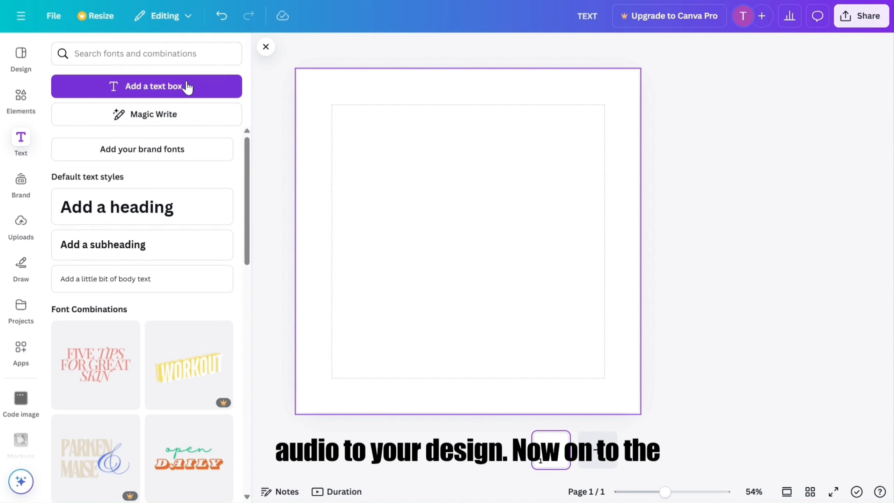
pyautogui.scroll(-5, 194, 243)
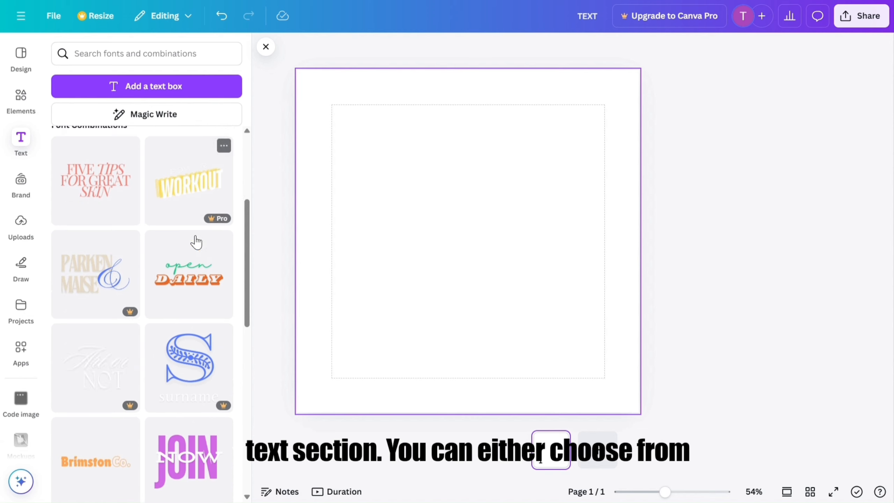
pyautogui.scroll(-5, 196, 243)
pyautogui.scroll(-3, 196, 242)
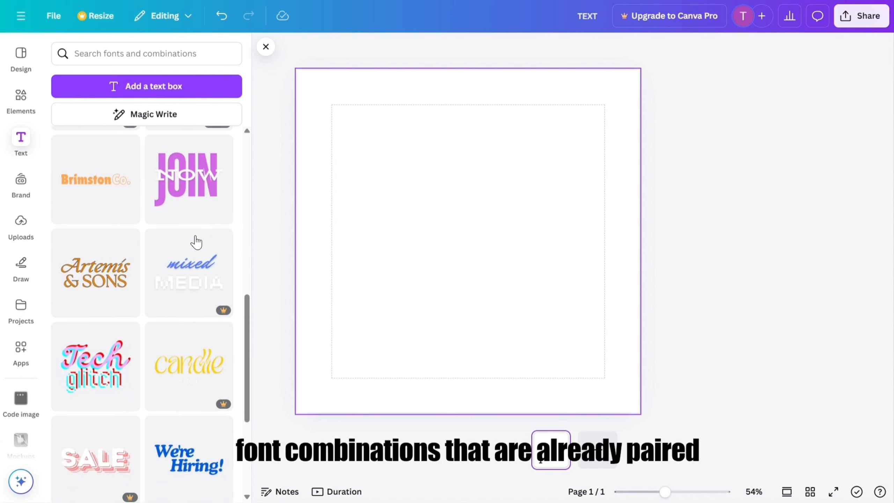
# Look over the uploaded images and browse the available Canva apps.
pyautogui.click(30, 239)
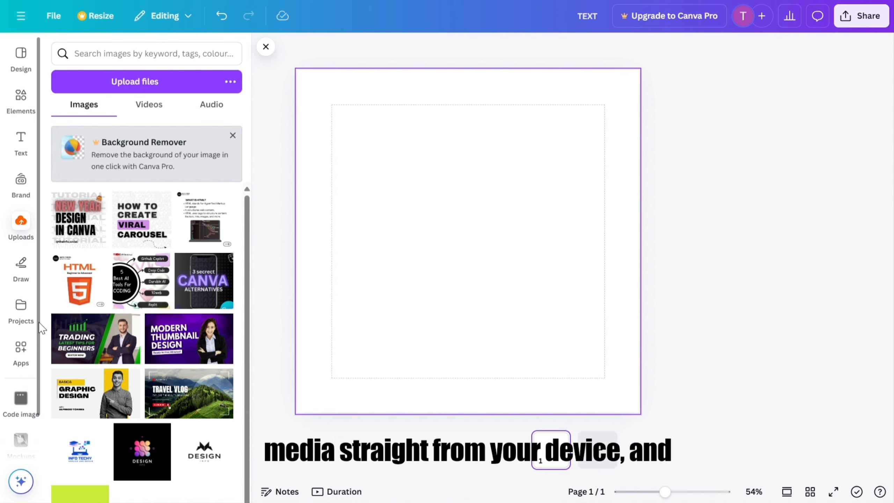
pyautogui.click(21, 350)
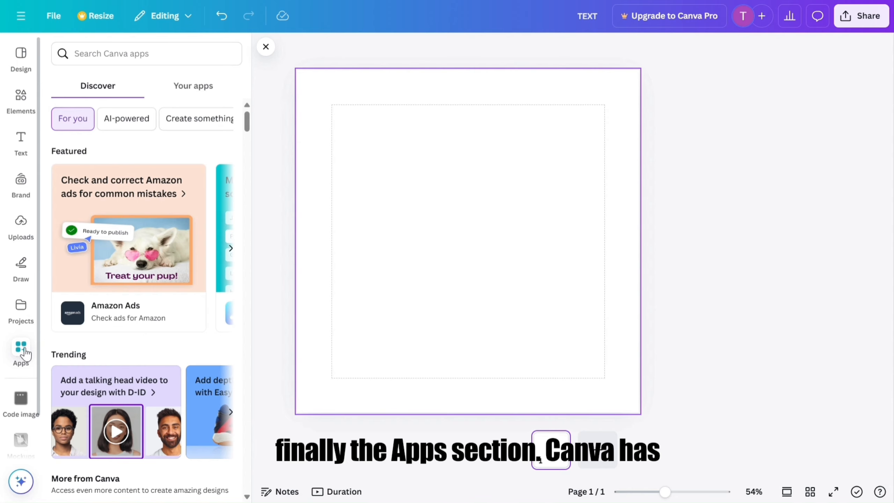
pyautogui.scroll(-6, 204, 224)
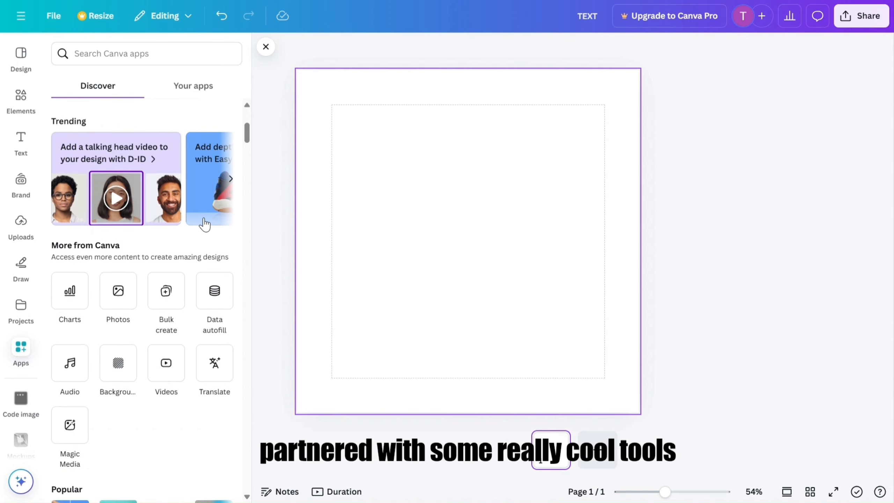
pyautogui.scroll(-5, 205, 224)
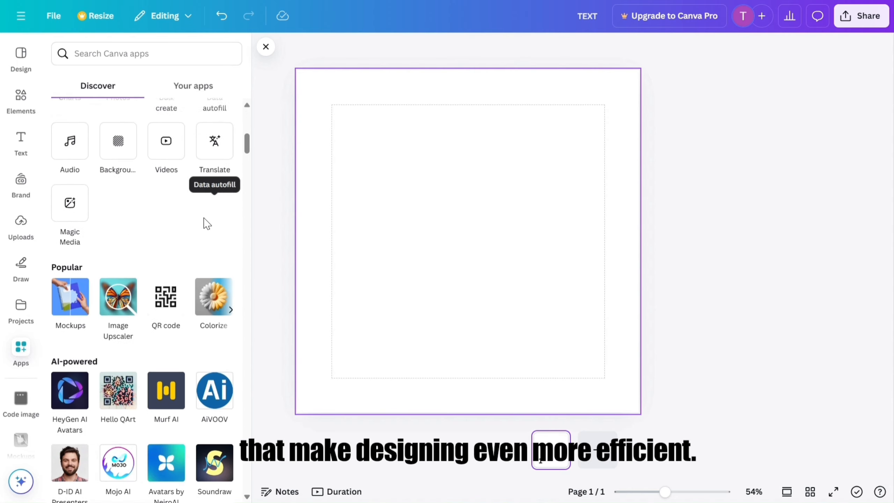
pyautogui.scroll(-3, 207, 224)
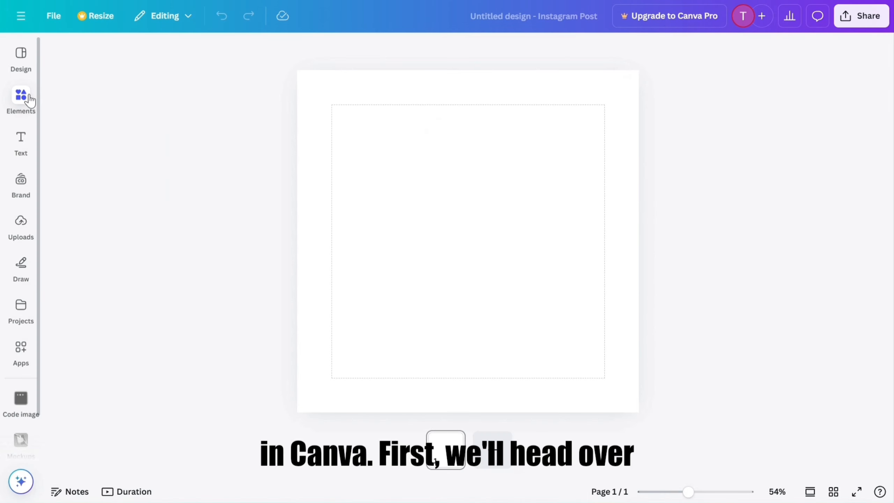
# Search the elements library for "corner design" in the blank Instagram post.
pyautogui.click(23, 97)
pyautogui.click(107, 56)
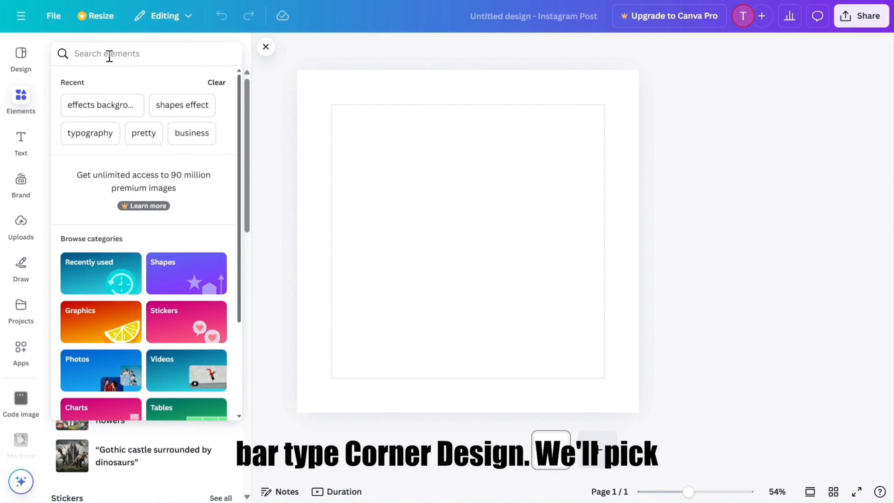
pyautogui.write('corner design')
pyautogui.press('Return')
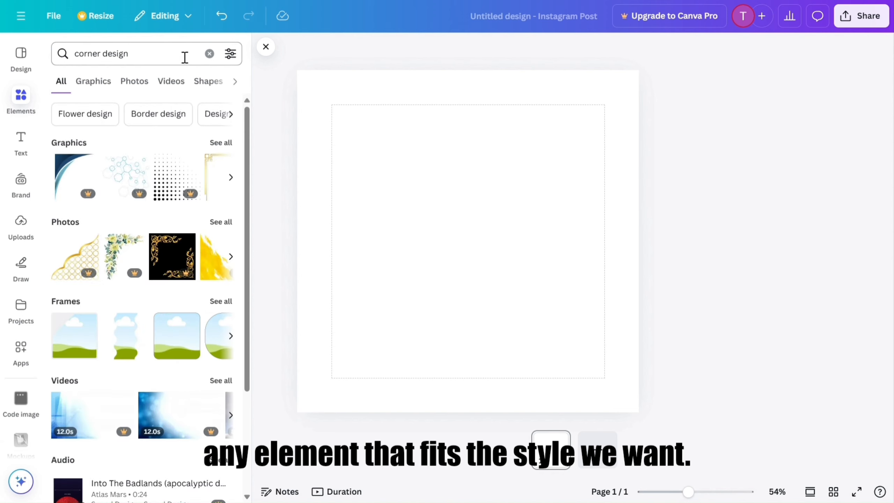
# Add the blue wavy corner shape from the full graphics results and fit it into the page's upper-right corner.
pyautogui.click(221, 143)
pyautogui.scroll(-3, 196, 251)
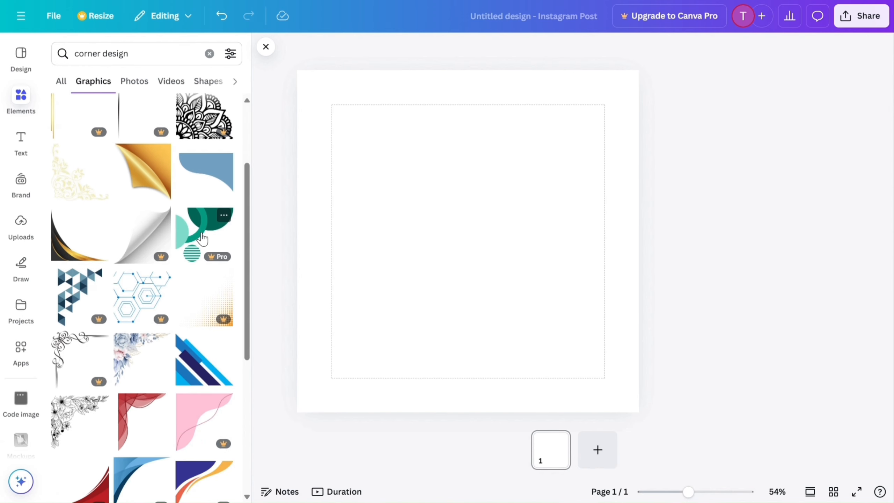
pyautogui.click(206, 172)
pyautogui.moveTo(525, 242); pyautogui.dragTo(443, 306)
# Duplicate the blue corner shape, rotate the copy to -180° and fit it into the page's lower-left corner.
pyautogui.click(571, 186)
pyautogui.moveTo(409, 353); pyautogui.dragTo(407, 178)
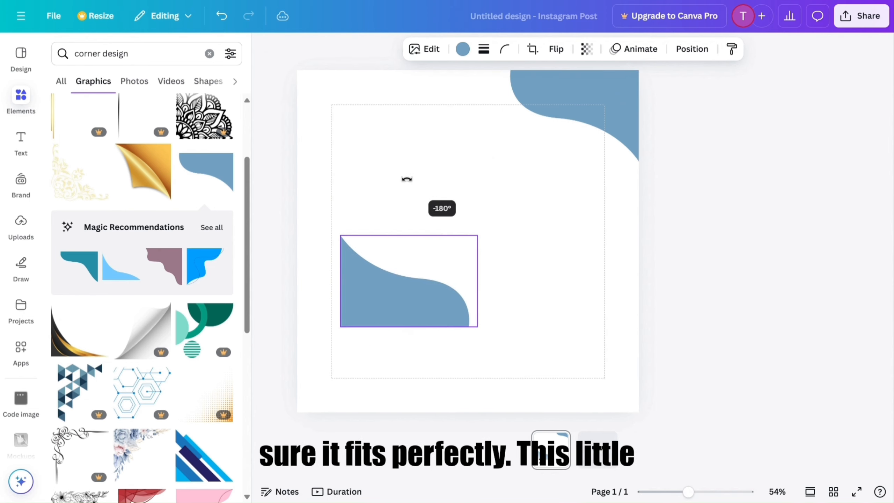
pyautogui.moveTo(419, 296); pyautogui.dragTo(380, 373)
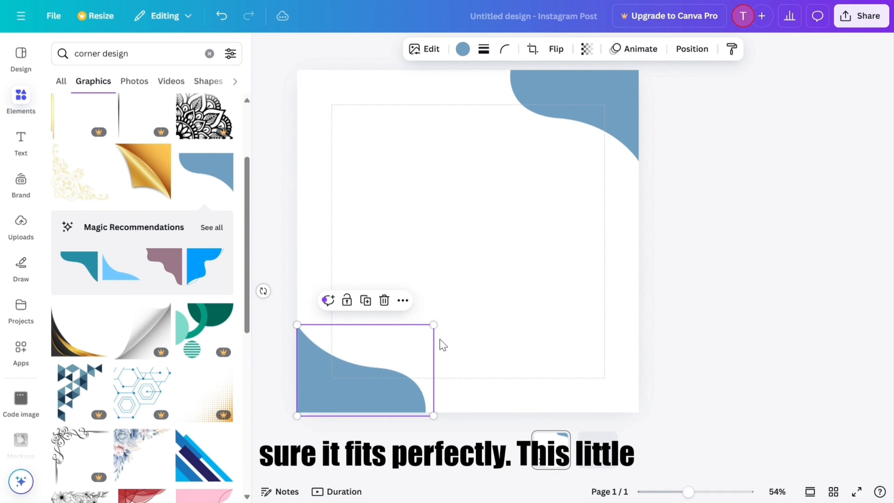
pyautogui.click(676, 192)
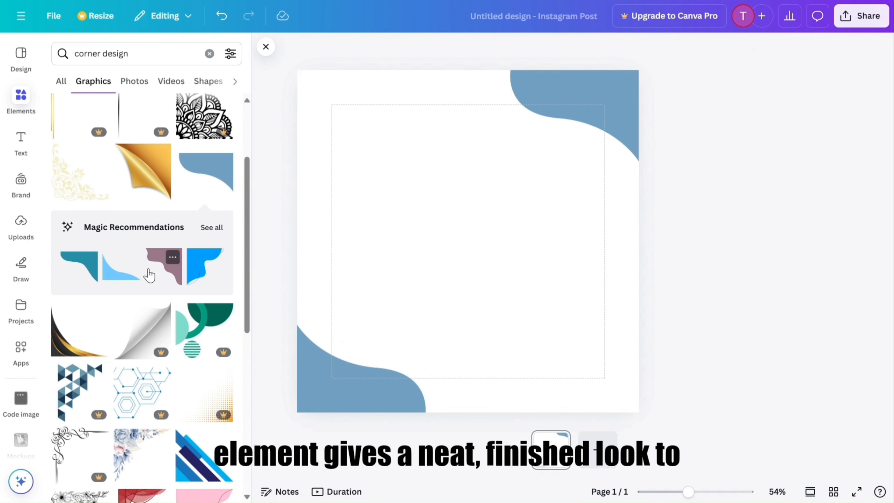
# Recolour both corner shapes with the orange default solid colour.
pyautogui.click(597, 117)
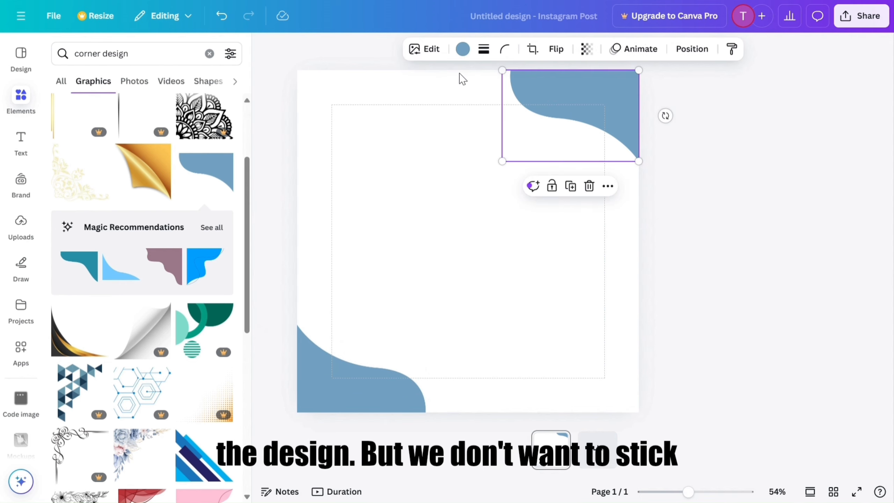
pyautogui.click(462, 49)
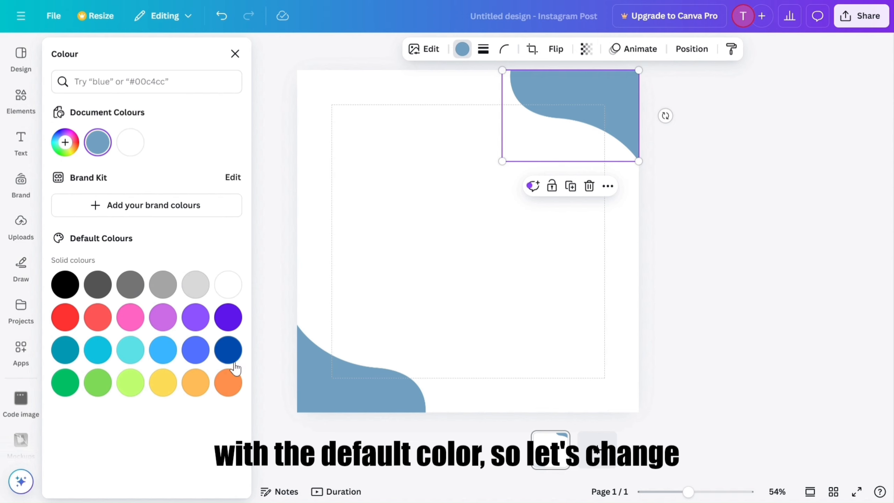
pyautogui.click(229, 384)
pyautogui.click(331, 366)
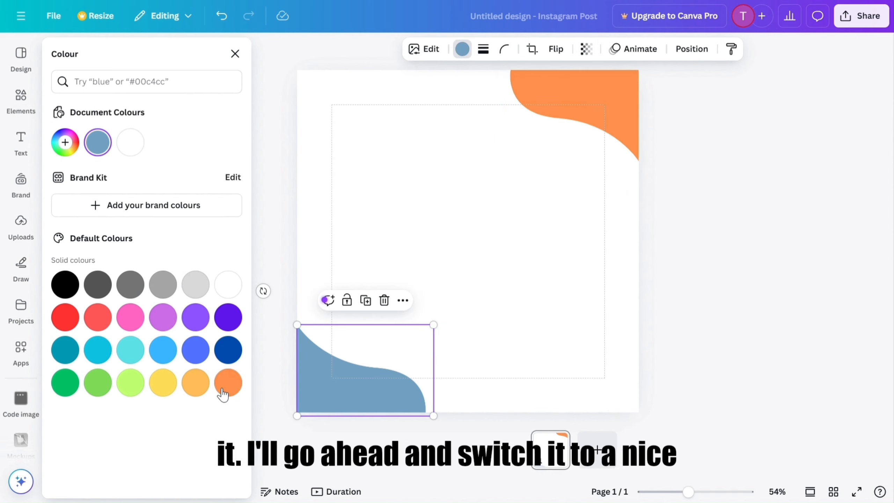
pyautogui.click(220, 393)
pyautogui.press('Escape')
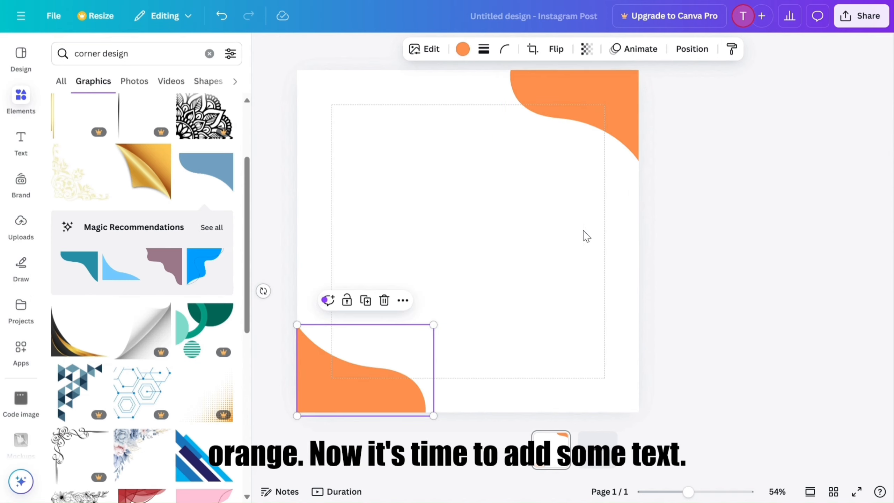
# Add a heading reading "WE ARE" and place it in the upper-left corner of the page's margin guides.
pyautogui.click(20, 141)
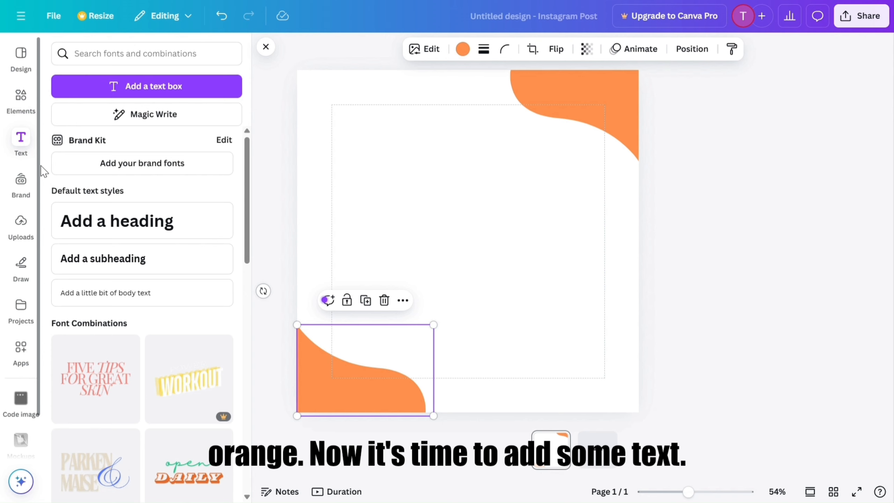
pyautogui.click(134, 233)
pyautogui.press('BackSpace')
pyautogui.press('capslock')
pyautogui.write('W')
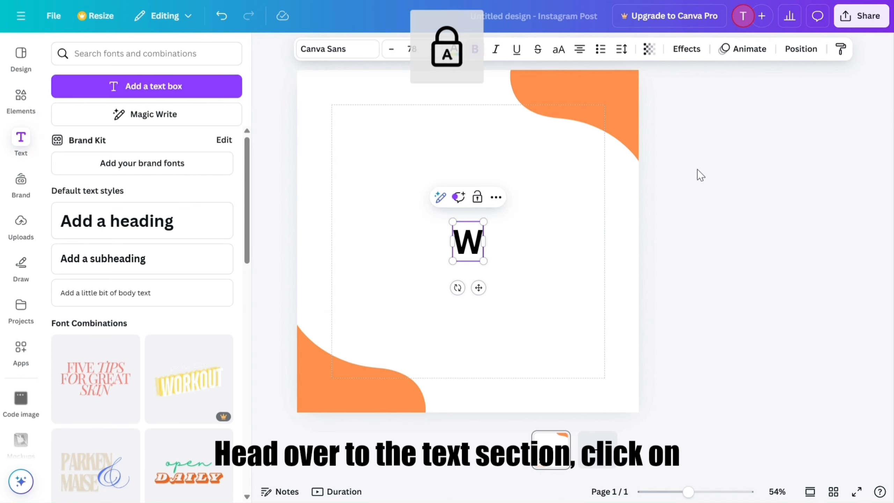
pyautogui.write('E ARE')
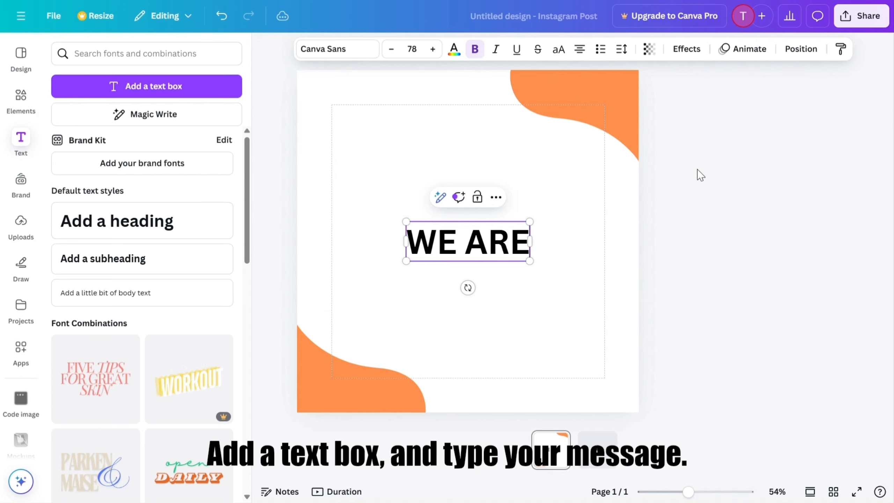
pyautogui.click(654, 206)
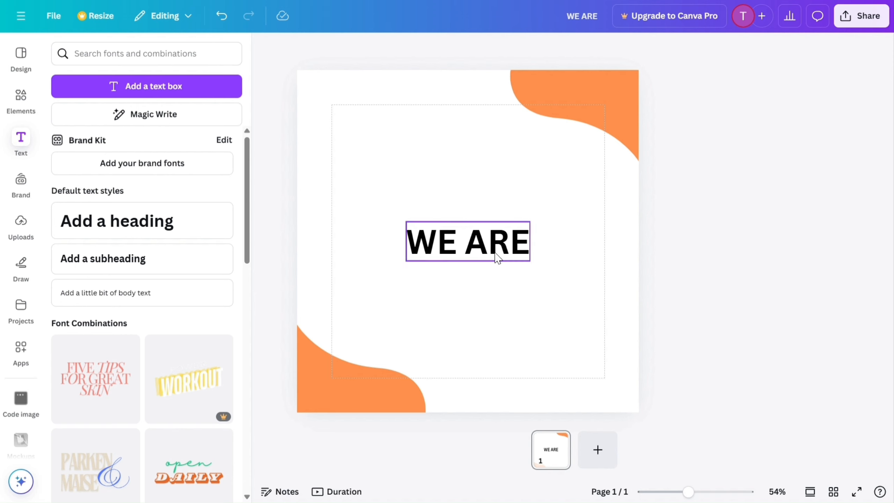
pyautogui.moveTo(497, 258); pyautogui.dragTo(422, 140)
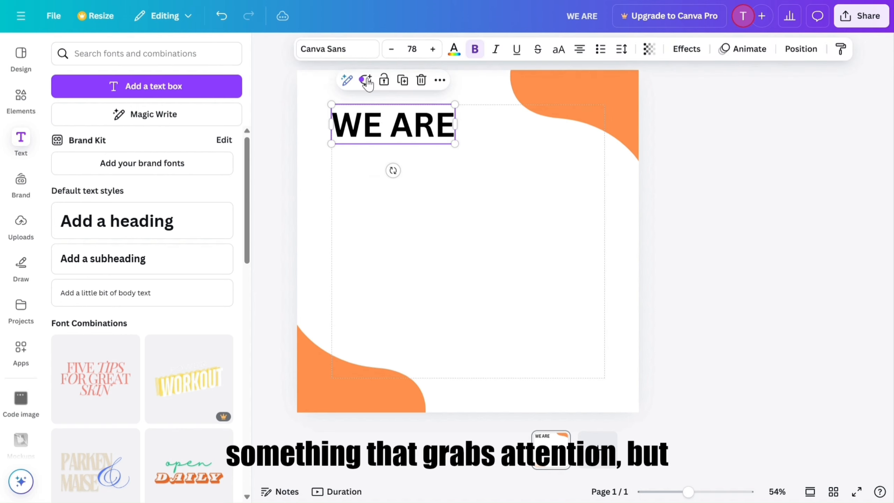
# Set the "WE ARE" heading's font to League Spartan and place a duplicate of it directly below.
pyautogui.click(327, 53)
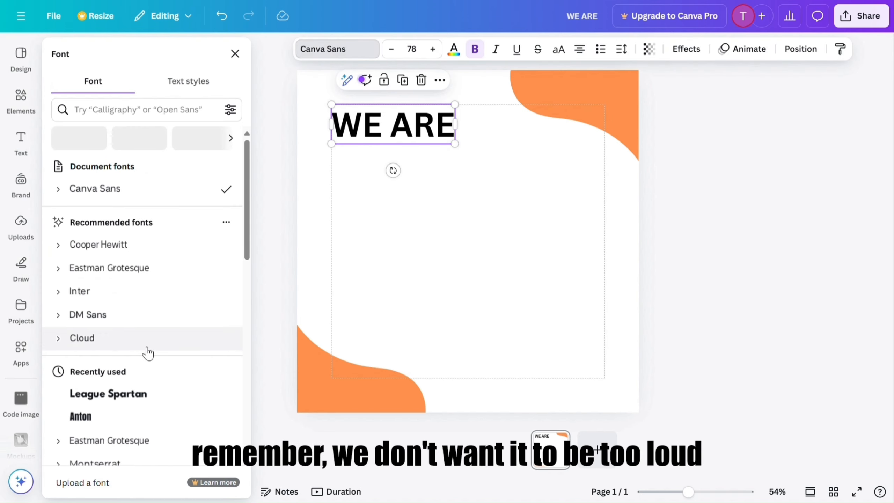
pyautogui.click(140, 394)
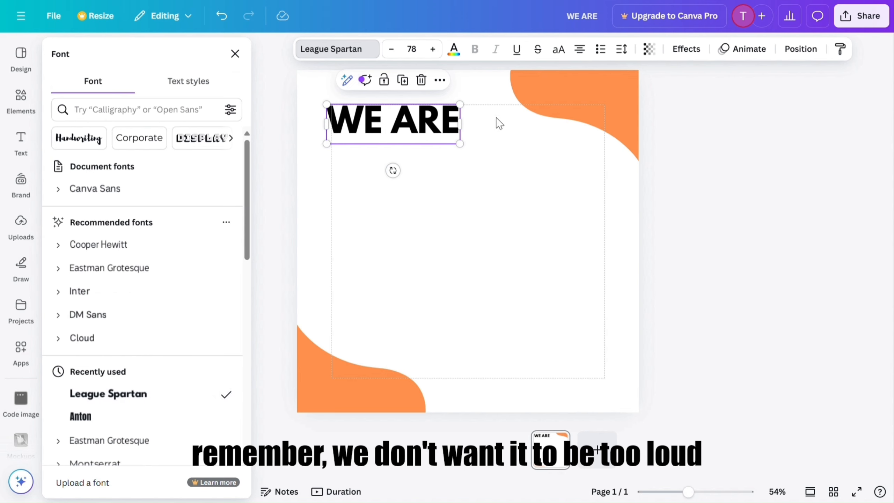
pyautogui.click(403, 80)
pyautogui.moveTo(408, 114); pyautogui.dragTo(408, 146)
# Replace the duplicated heading's text with "HIRING".
pyautogui.doubleClick(408, 147)
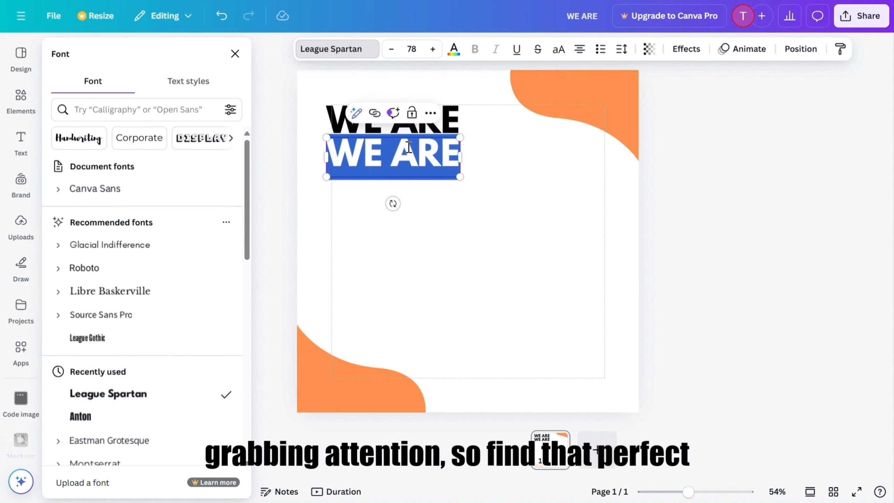
pyautogui.press('BackSpace')
pyautogui.write('HIRI')
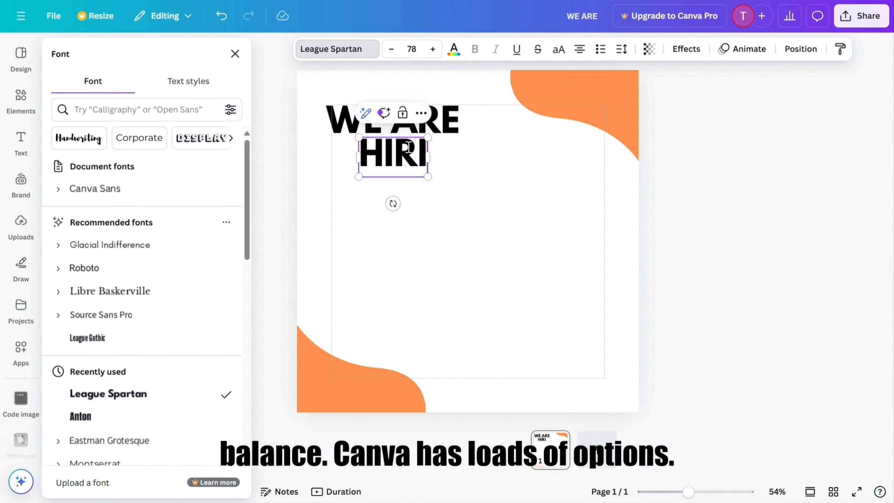
pyautogui.write('NG')
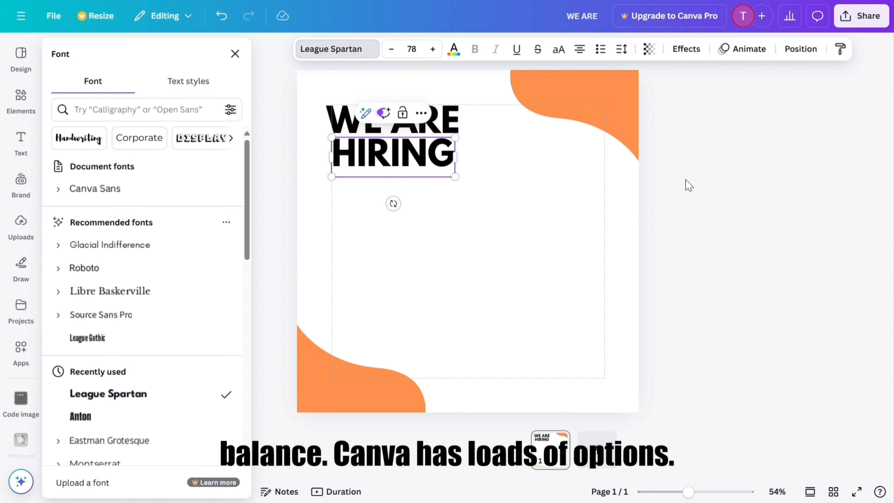
pyautogui.click(709, 170)
pyautogui.click(709, 170)
# Recolour the "HIRING" text with the orange document colour.
pyautogui.click(417, 166)
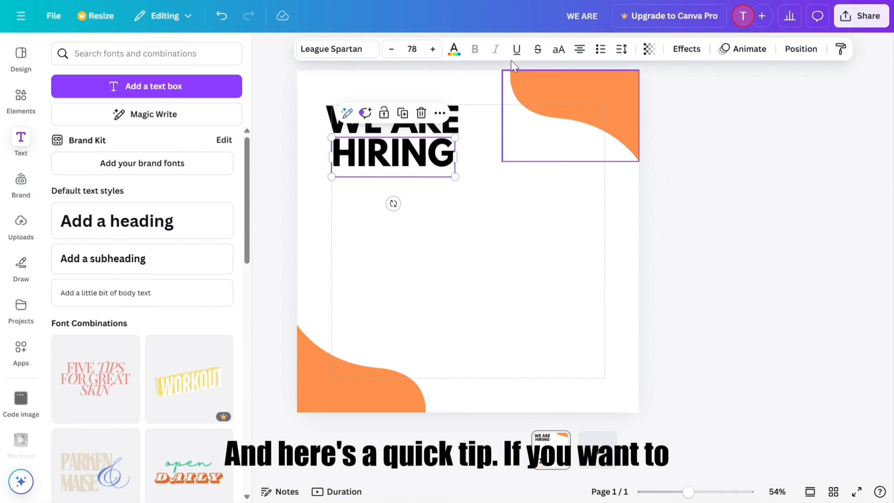
pyautogui.click(454, 51)
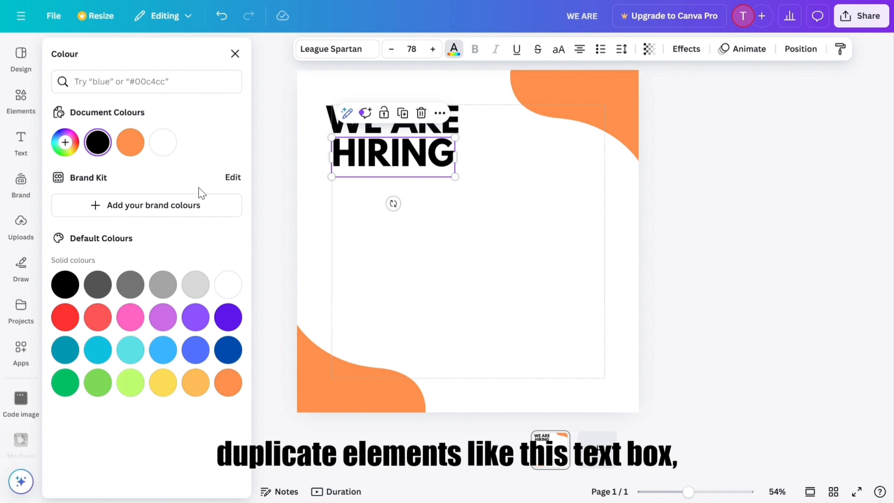
pyautogui.click(130, 142)
pyautogui.press('Escape')
# Enlarge the "WE ARE" and "HIRING" lines to matching widths and align them with the page's left margin guide.
pyautogui.click(441, 196)
pyautogui.moveTo(419, 174); pyautogui.dragTo(420, 219)
pyautogui.click(458, 136)
pyautogui.moveTo(460, 142)
pyautogui.mouseDown()
pyautogui.moveTo(494, 152)
pyautogui.moveTo(450, 136)
pyautogui.mouseUp()
pyautogui.click(443, 196)
pyautogui.moveTo(443, 196); pyautogui.dragTo(491, 208)
pyautogui.moveTo(432, 172)
pyautogui.mouseDown()
pyautogui.moveTo(415, 168)
pyautogui.moveTo(432, 171)
pyautogui.mouseUp()
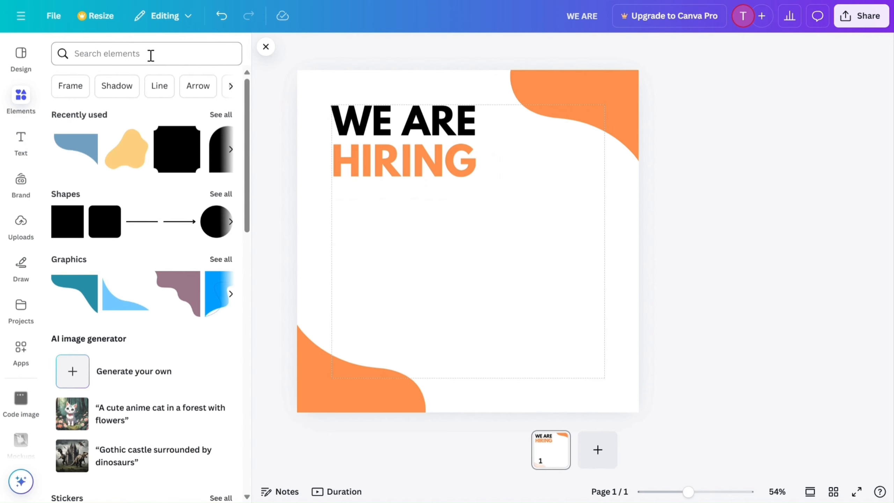
# Search the elements for "FRAME", add the rounded square frame and place it running off the page's lower-right corner.
pyautogui.click(149, 54)
pyautogui.write('FRA')
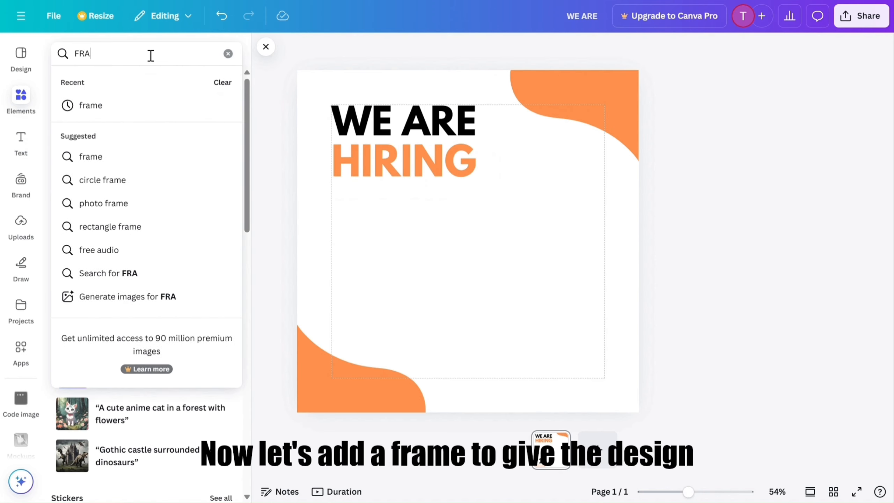
pyautogui.write('ME')
pyautogui.press('Return')
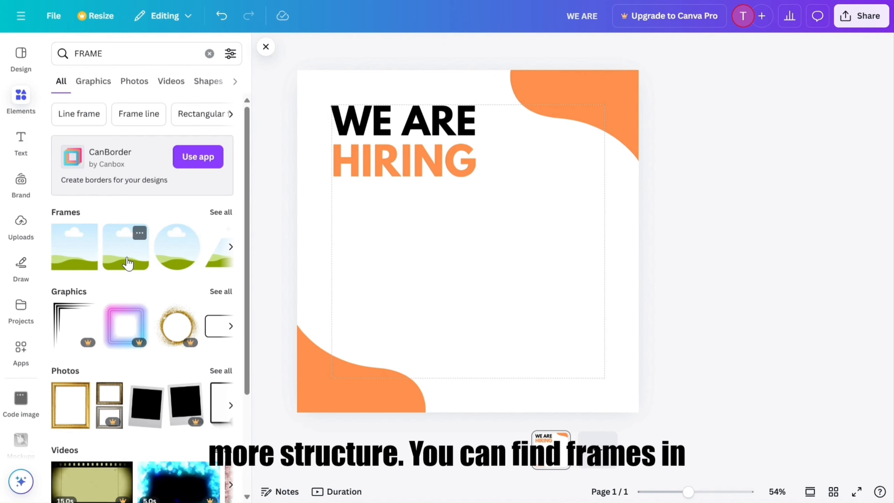
pyautogui.click(127, 234)
pyautogui.moveTo(478, 264); pyautogui.dragTo(563, 361)
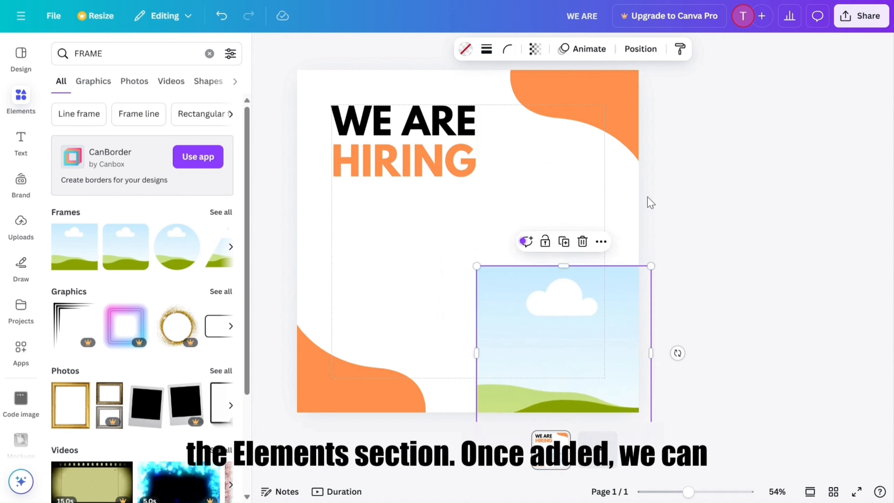
pyautogui.click(649, 292)
# Make the photo frame's corners rounder and give the frame a thin border.
pyautogui.click(507, 48)
pyautogui.moveTo(492, 98)
pyautogui.mouseDown()
pyautogui.moveTo(467, 102)
pyautogui.moveTo(496, 104)
pyautogui.mouseUp()
pyautogui.click(486, 48)
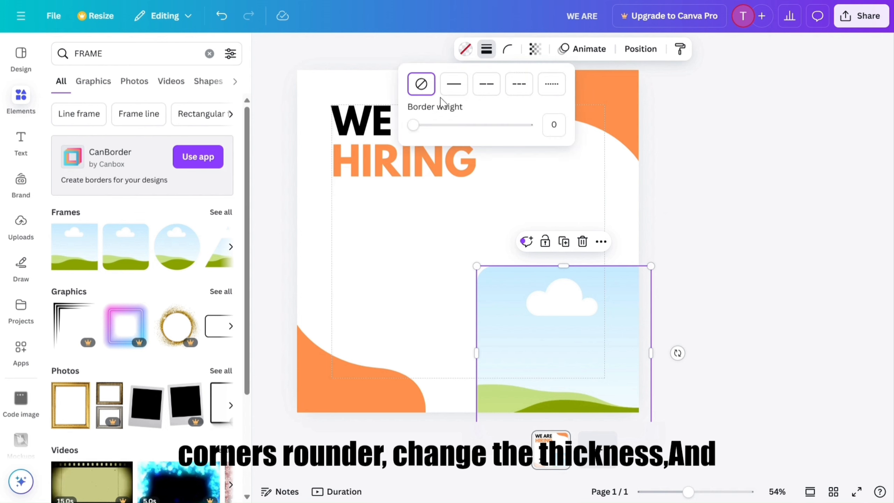
pyautogui.moveTo(410, 125); pyautogui.dragTo(423, 126)
# Change the photo frame's border colour to the orange used in the design.
pyautogui.click(455, 50)
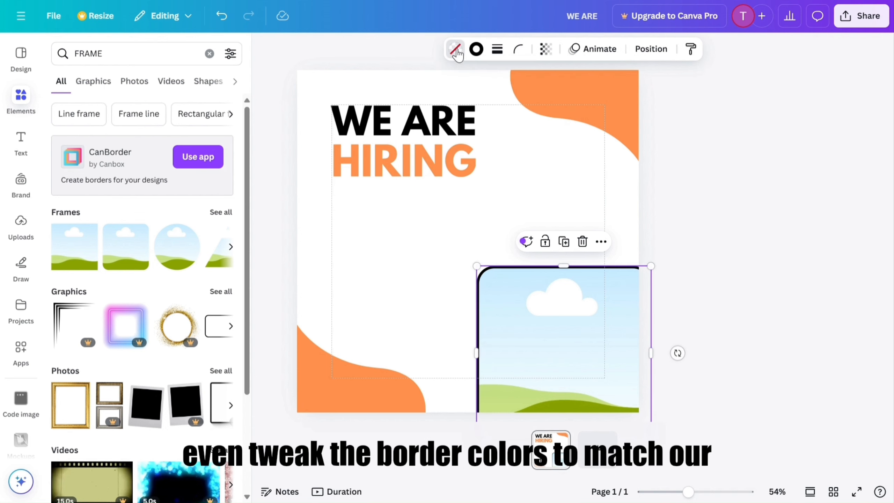
pyautogui.click(478, 54)
pyautogui.click(478, 53)
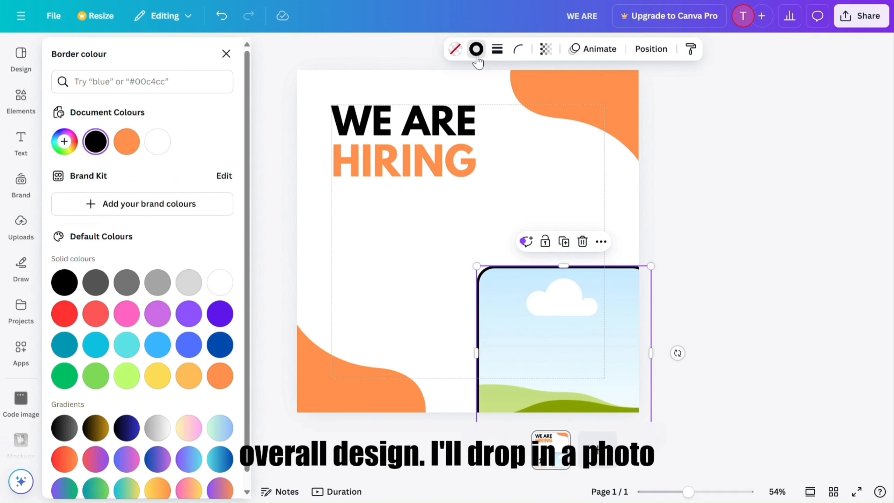
pyautogui.click(610, 223)
# Search the elements for "office" and fill the frame with the stock photo of people working at a row of desks.
pyautogui.click(176, 64)
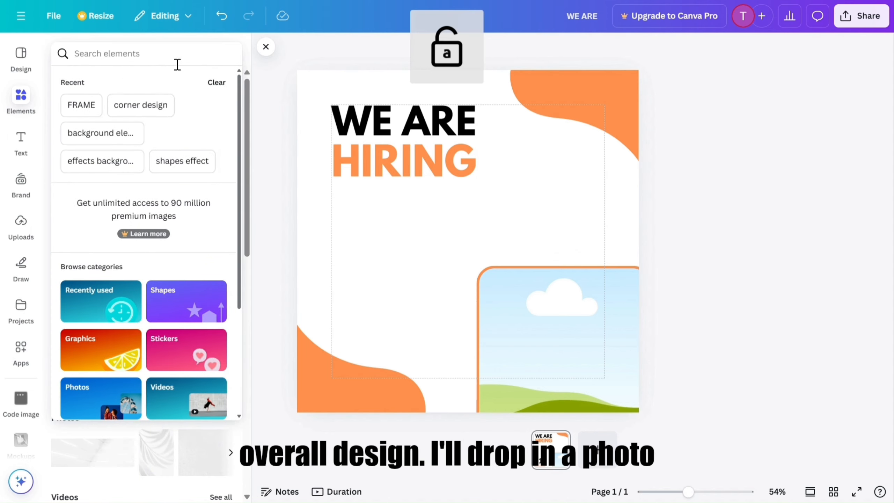
pyautogui.write('office')
pyautogui.press('Return')
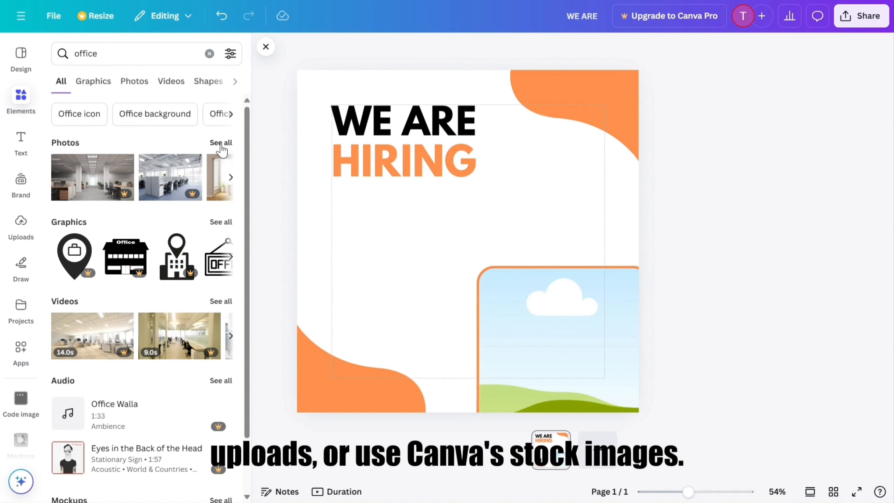
pyautogui.click(220, 141)
pyautogui.scroll(-3, 160, 301)
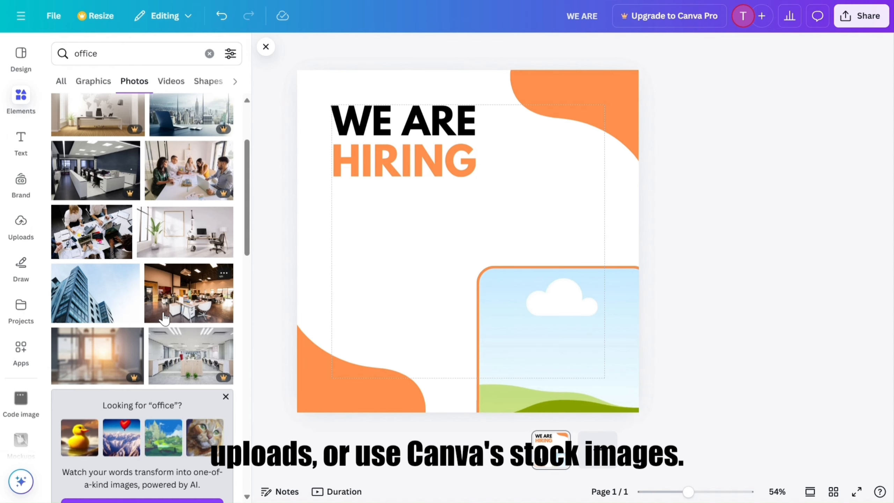
pyautogui.scroll(-10, 180, 301)
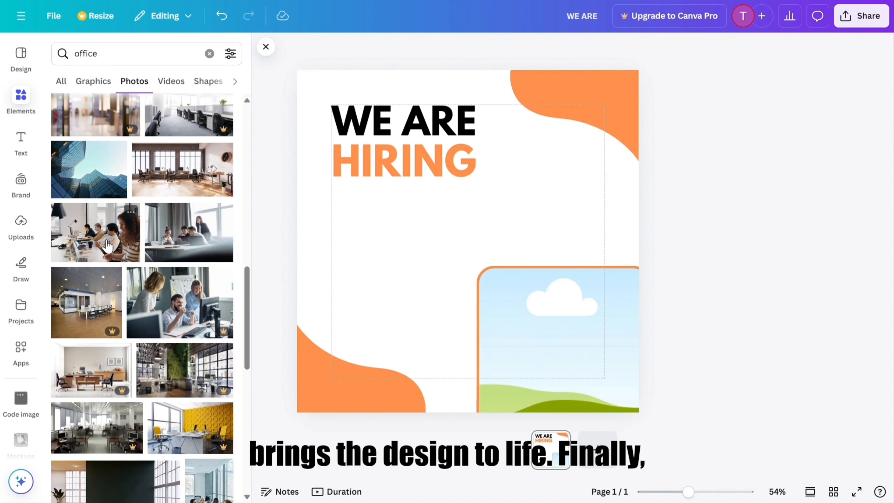
pyautogui.click(107, 245)
pyautogui.moveTo(495, 240); pyautogui.dragTo(537, 311)
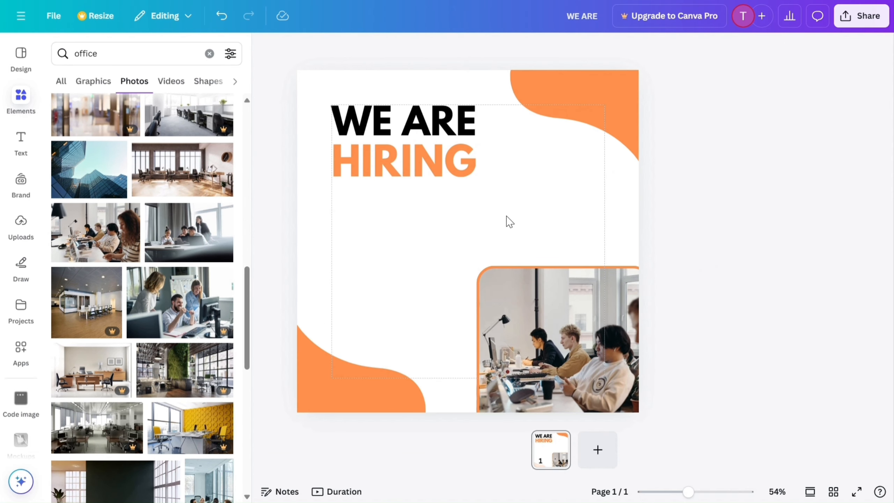
# Add a subheading reading "PORTFOLIOS" and set its font to Eastman Grotesque.
pyautogui.click(21, 141)
pyautogui.click(103, 258)
pyautogui.press('BackSpace')
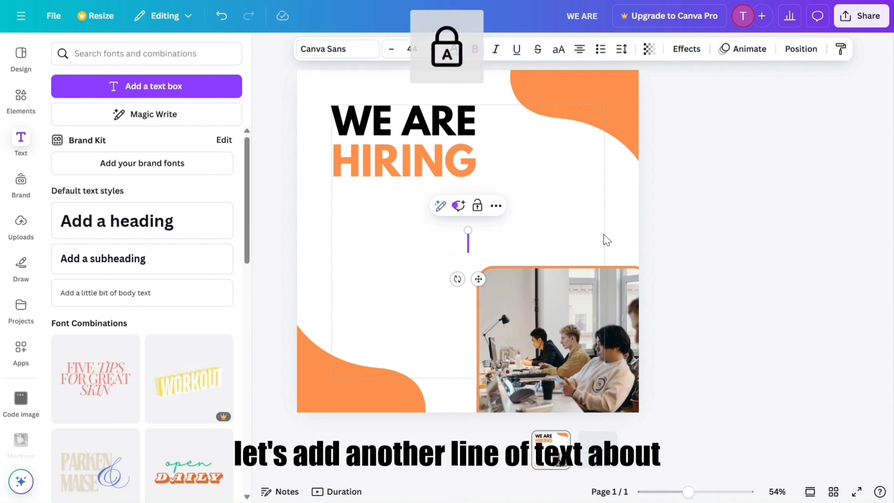
pyautogui.write('PORTFOLIOS')
pyautogui.click(337, 48)
pyautogui.click(125, 315)
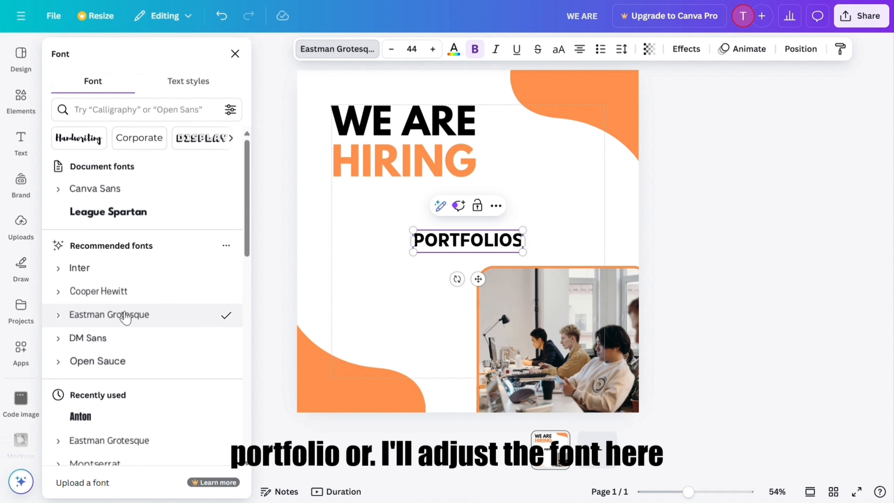
# Move the subheading under "HIRING" at the left margin guide and extend its text to "PORTFOLIOS:".
pyautogui.click(510, 248)
pyautogui.moveTo(510, 249); pyautogui.dragTo(428, 223)
pyautogui.write(':')
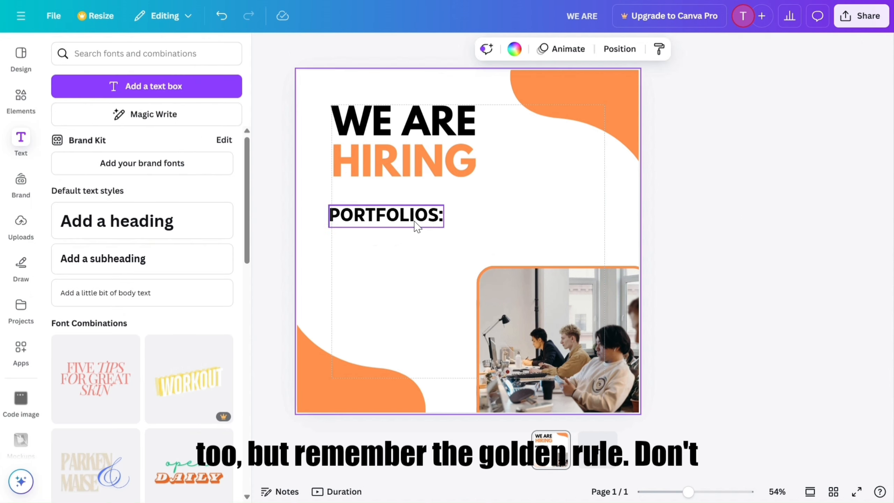
# Fill a text box below "PORTFOLIOS:" with the lines "MEDIA", "MARKETING", "DATA SCIENTIST" and "VIDEO EDITING".
pyautogui.press('Return')
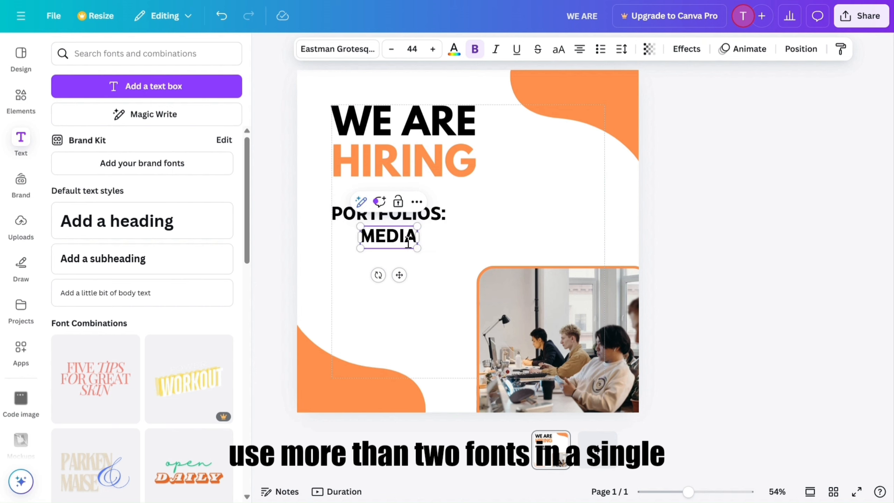
pyautogui.write('NG')
pyautogui.press('Return')
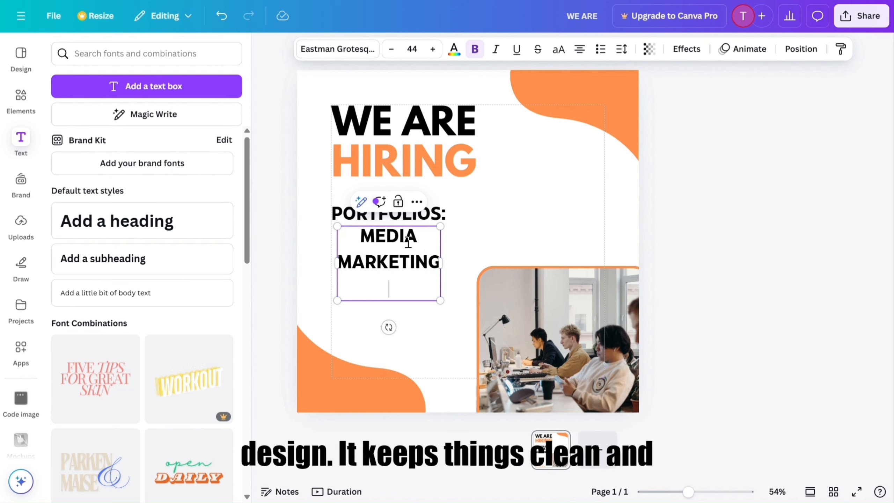
pyautogui.write('DATA SCIENTIST')
pyautogui.press('Return')
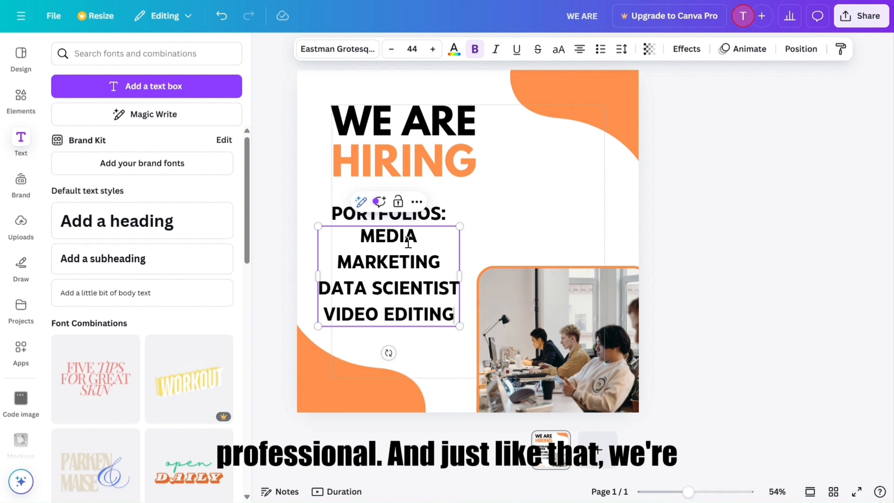
pyautogui.press('Escape')
# Remove bold from the portfolio list, scale it down to about size 33 and fit it beneath "PORTFOLIOS:".
pyautogui.click(475, 49)
pyautogui.moveTo(460, 326); pyautogui.dragTo(422, 301)
pyautogui.moveTo(384, 274); pyautogui.dragTo(399, 254)
# Format the portfolio list as left-aligned bullets and reduce its font size by four steps.
pyautogui.click(579, 49)
pyautogui.click(600, 49)
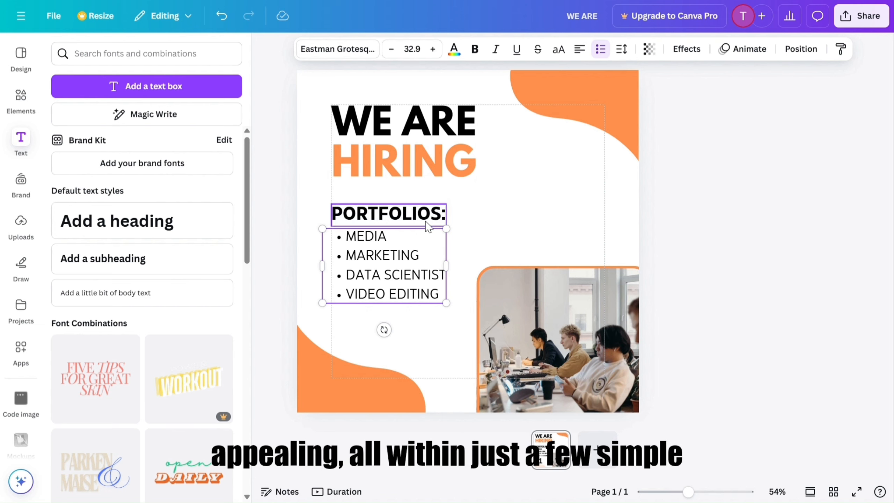
pyautogui.click(391, 49)
pyautogui.click(391, 49)
pyautogui.click(391, 49)
pyautogui.click(391, 49)
# Enlarge the "PORTFOLIOS:" subheading and its bulleted list slightly as one selection.
pyautogui.keyDown('shift'); pyautogui.click(387, 215); pyautogui.keyUp('shift')
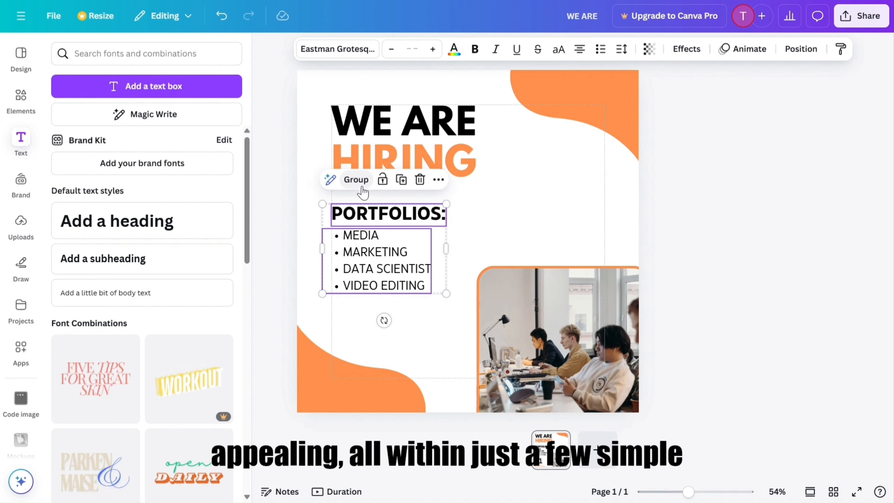
pyautogui.moveTo(448, 295); pyautogui.dragTo(457, 302)
pyautogui.click(714, 201)
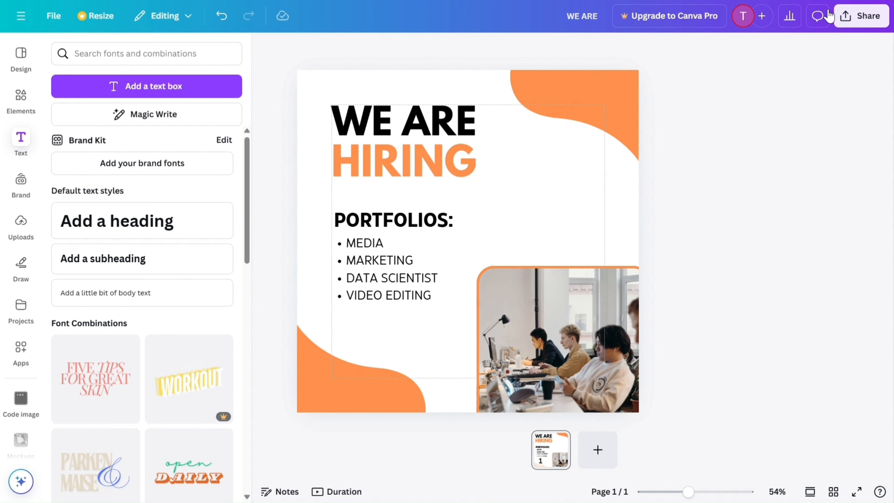
# Open the design's download settings and choose PNG as the file type.
pyautogui.click(881, 13)
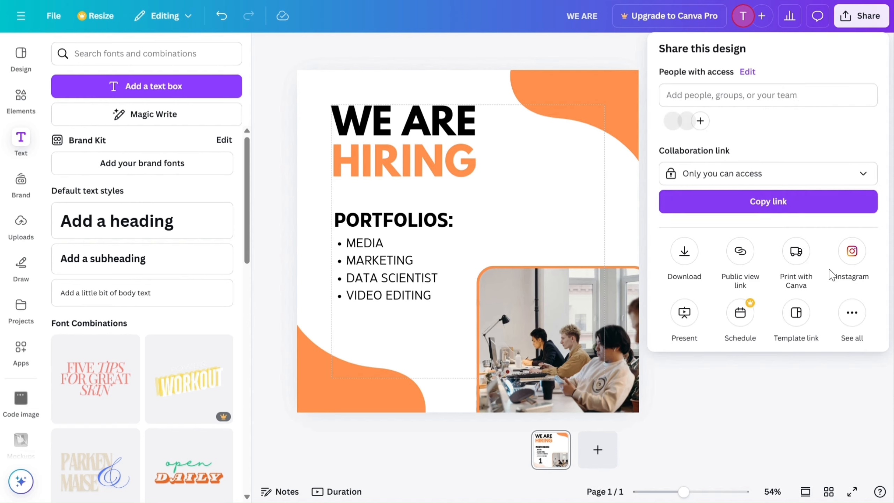
pyautogui.click(685, 251)
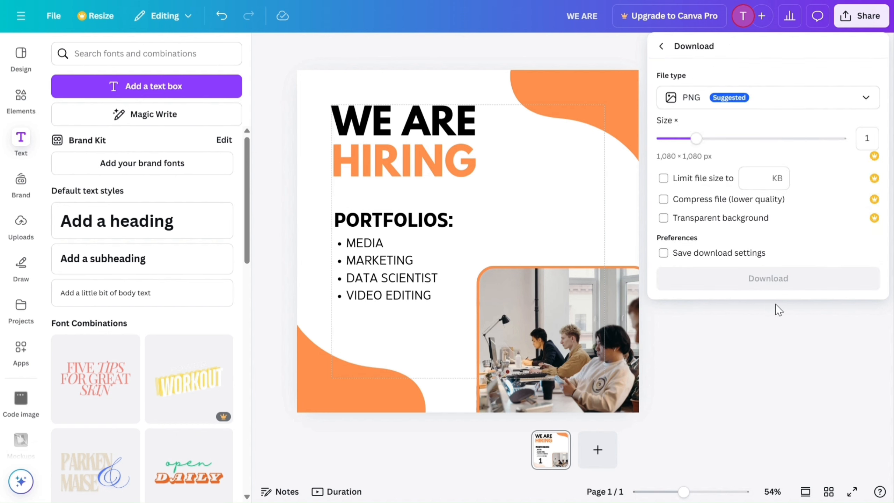
pyautogui.click(825, 106)
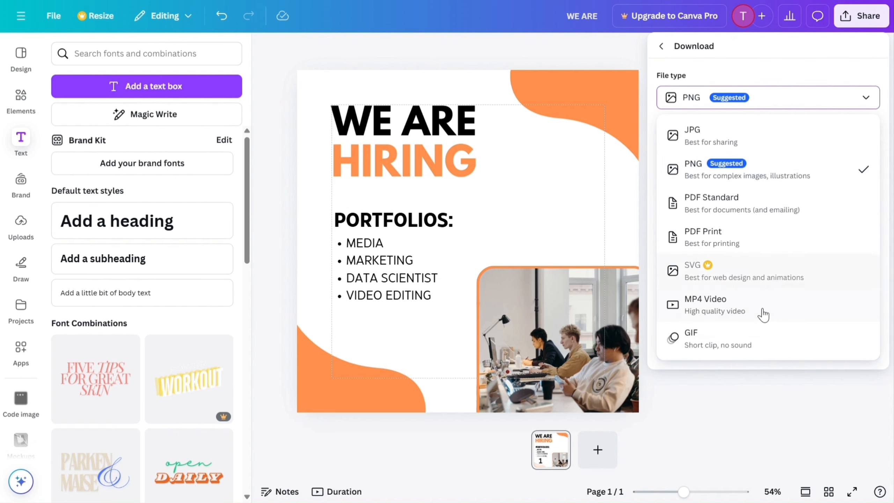
pyautogui.click(773, 161)
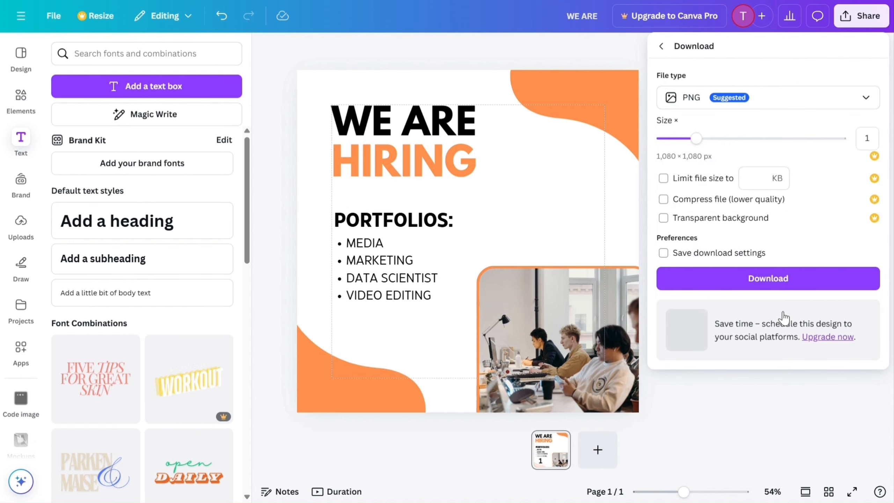